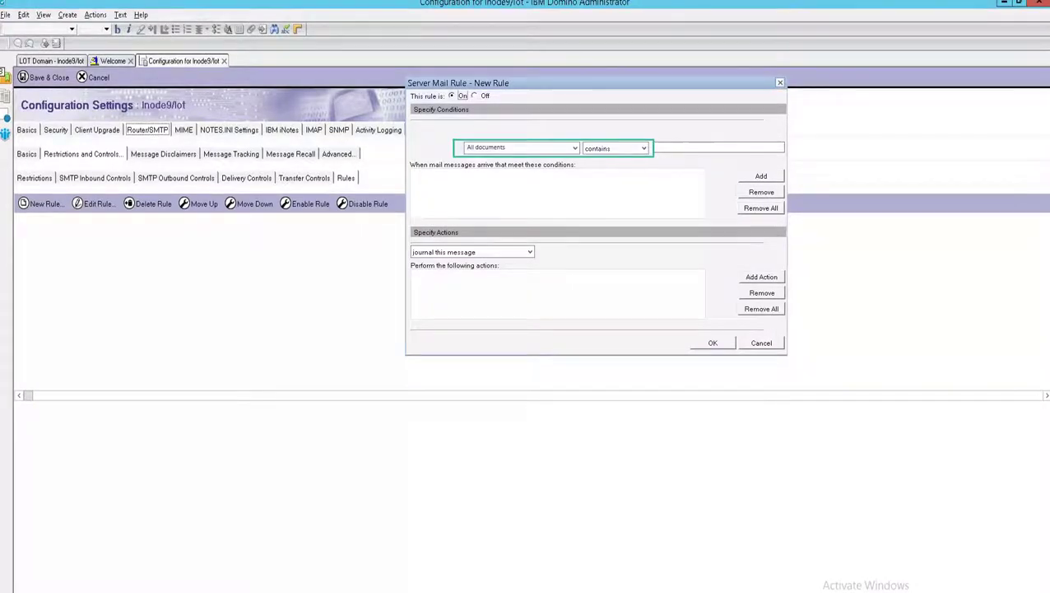
# Add the rule condition 'Sender contains 10.10.255.255'
pyautogui.write('10.10.255.255')
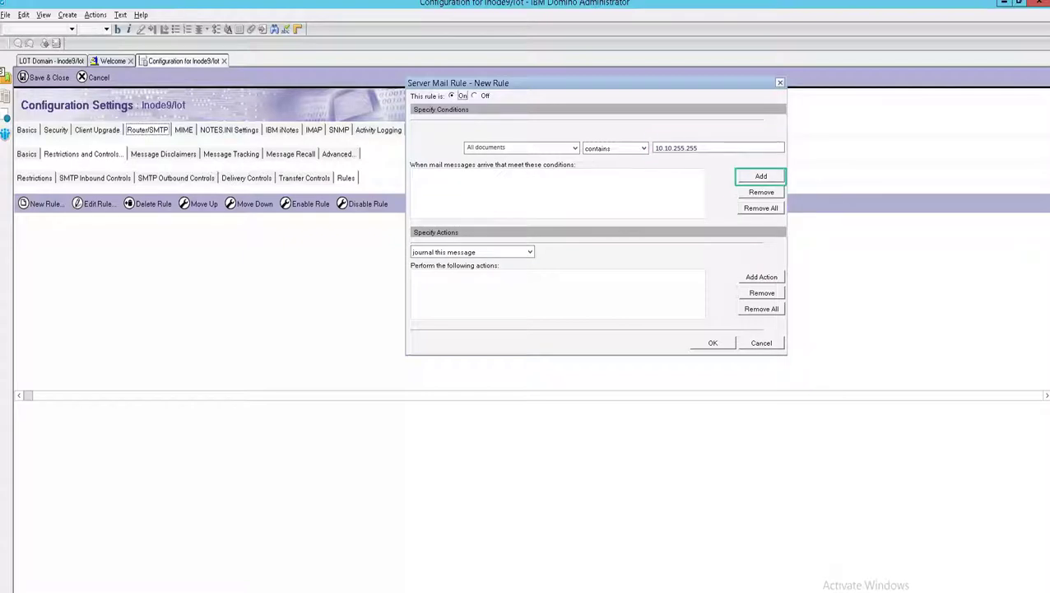
pyautogui.click(762, 176)
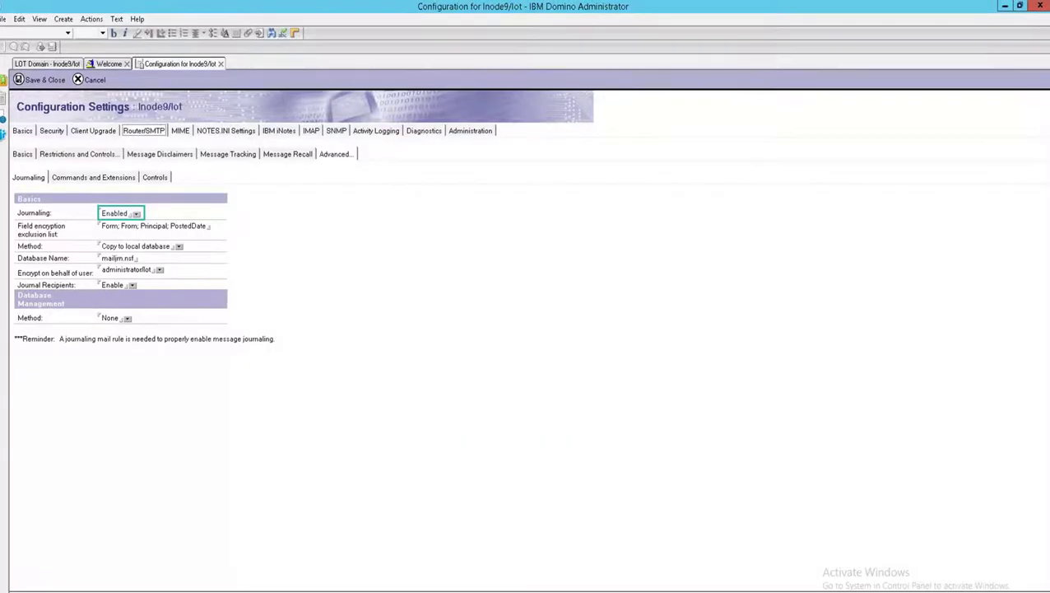
# Set the journaling Method to 'Send to mail-in database'
pyautogui.press('Tab')
pyautogui.press('s')
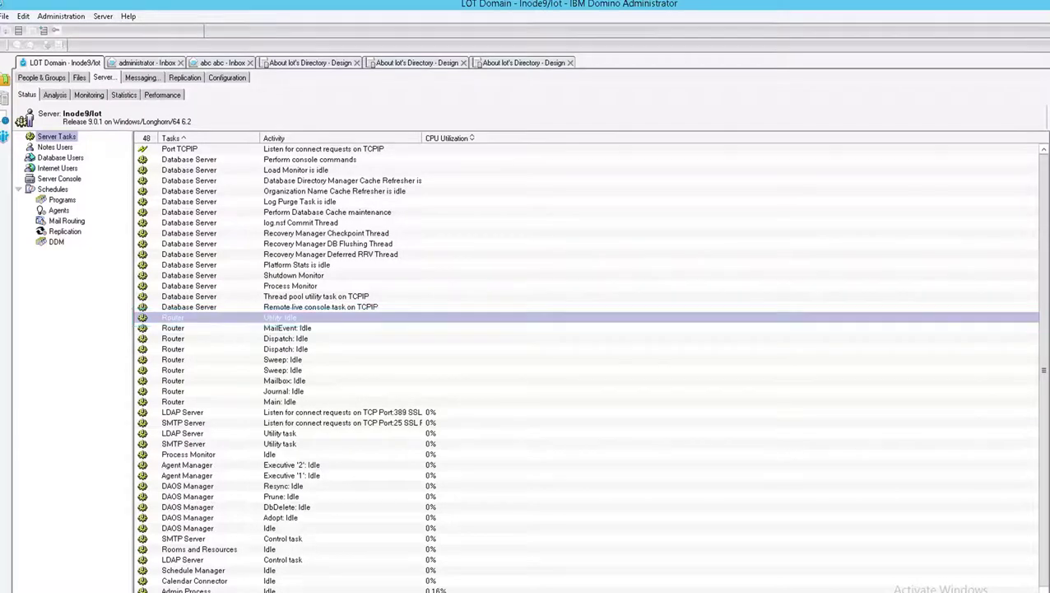
# Bring up the actions menu for the Router task
pyautogui.rightClick(202, 318)
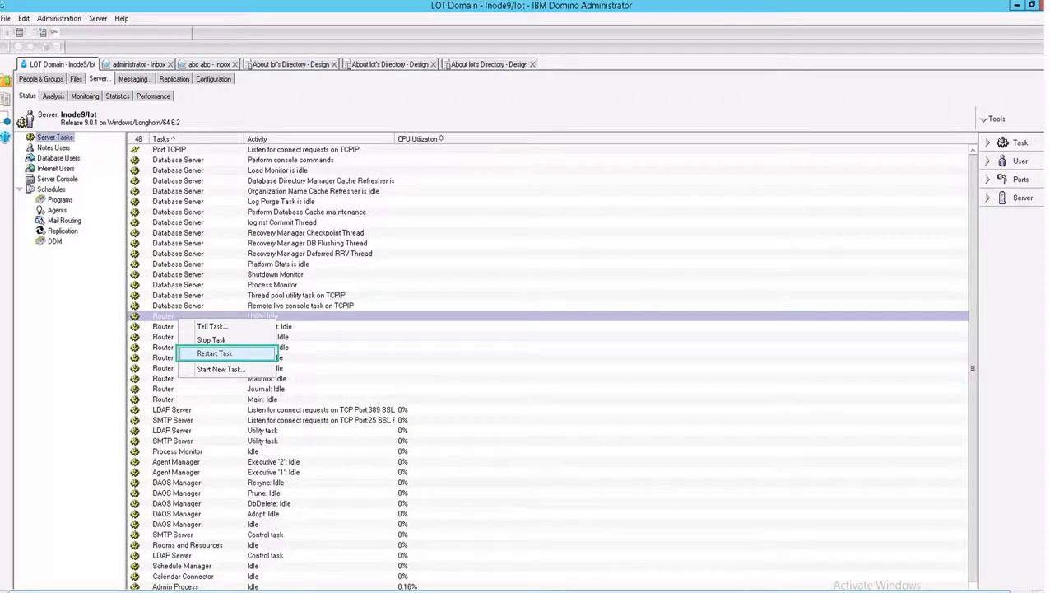